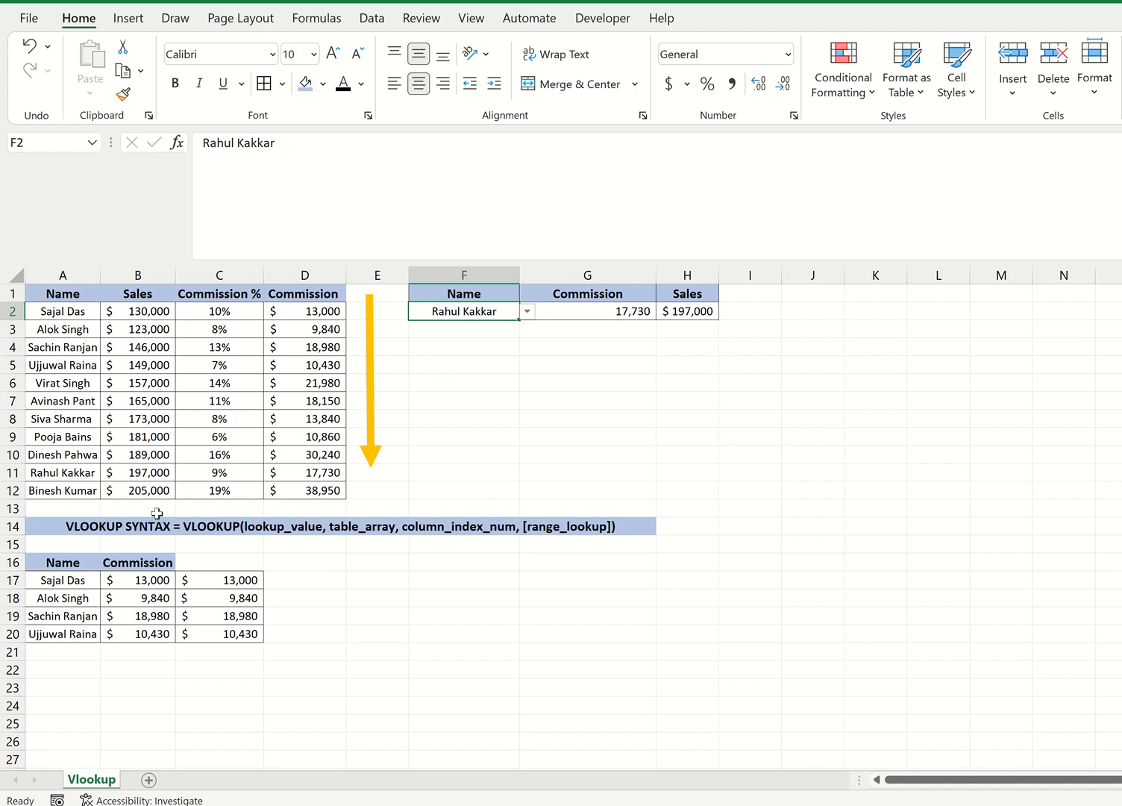
Review the VLOOKUP syntax in row 14, the source table A1:D12, and the lookup names in A17:A20
click(106, 526)
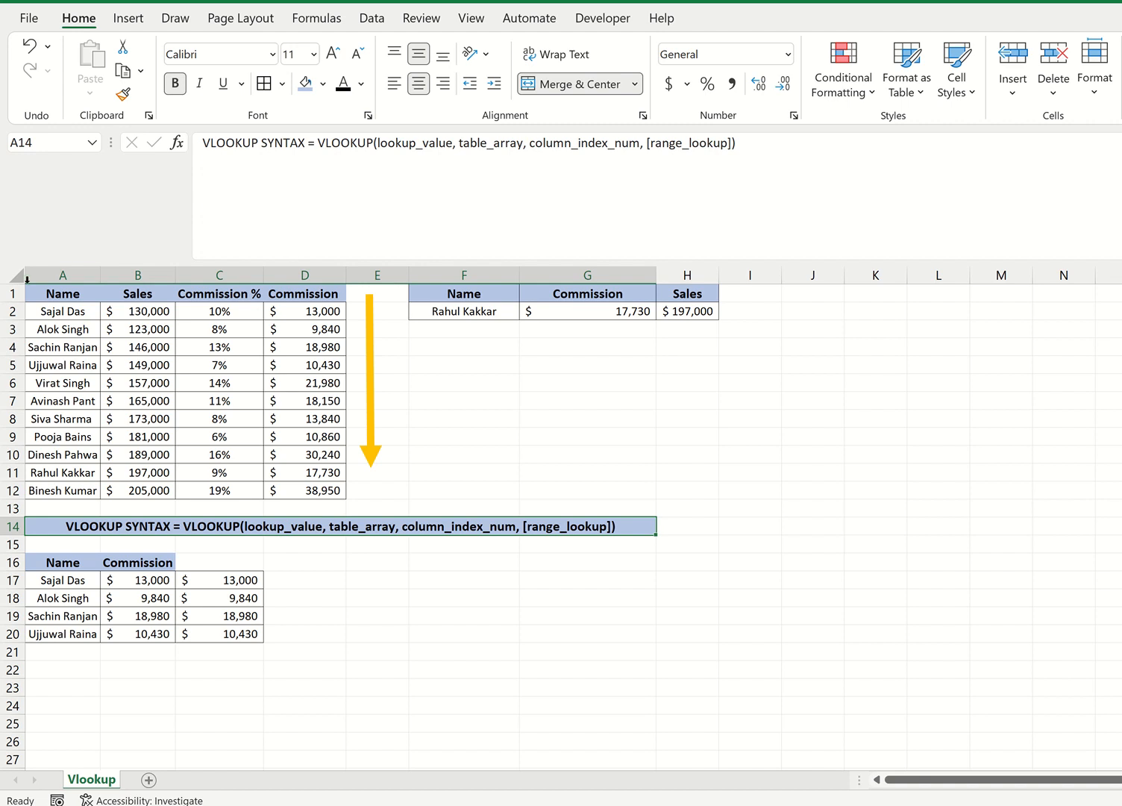
drag(41, 296, 316, 491)
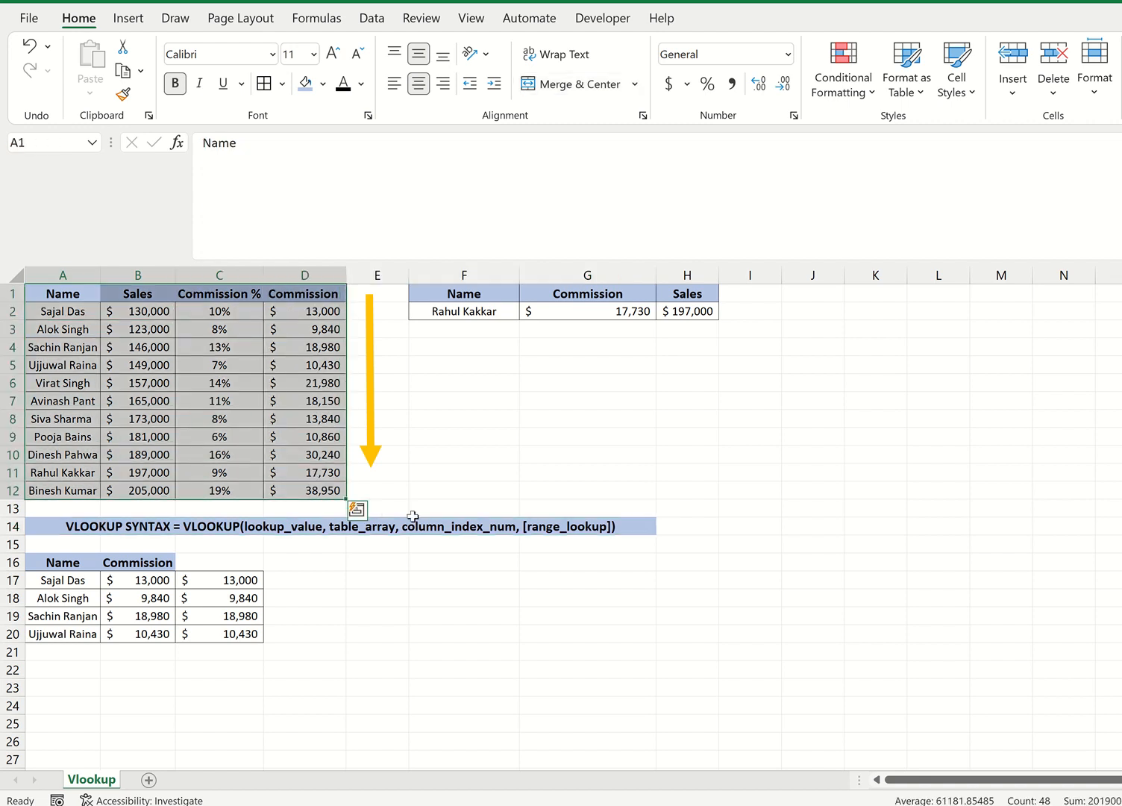
click(457, 541)
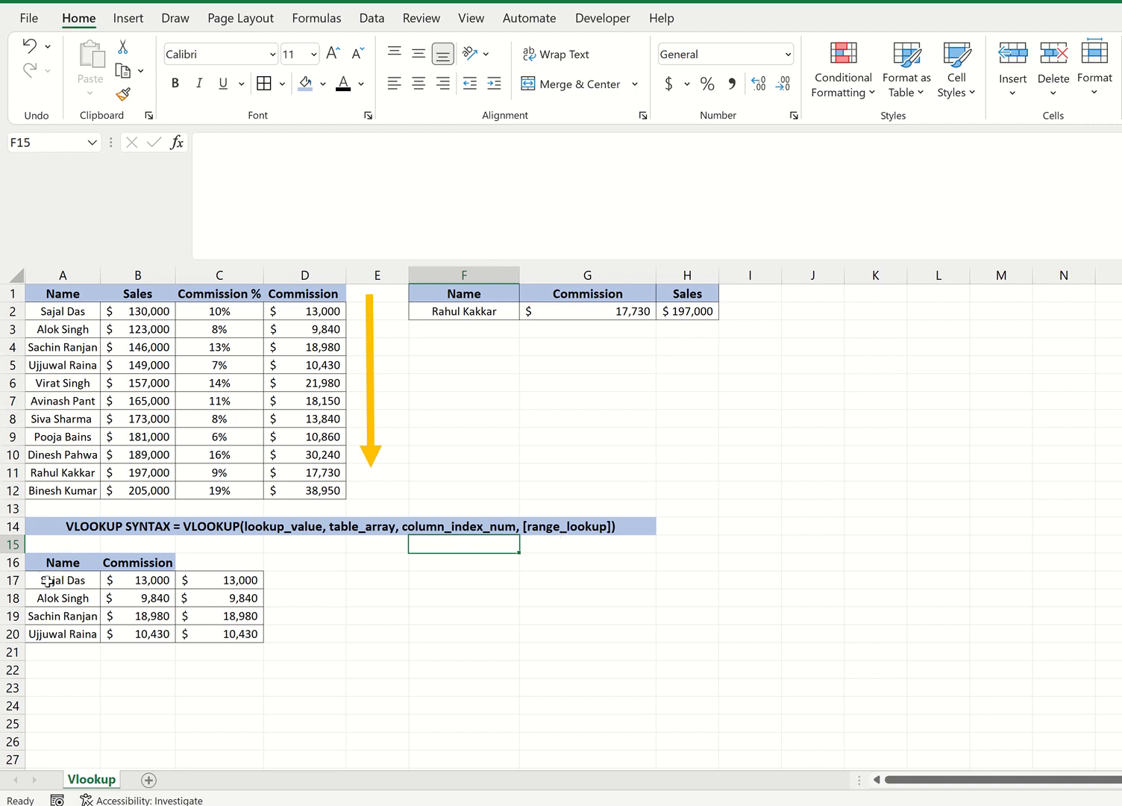
drag(48, 581, 45, 630)
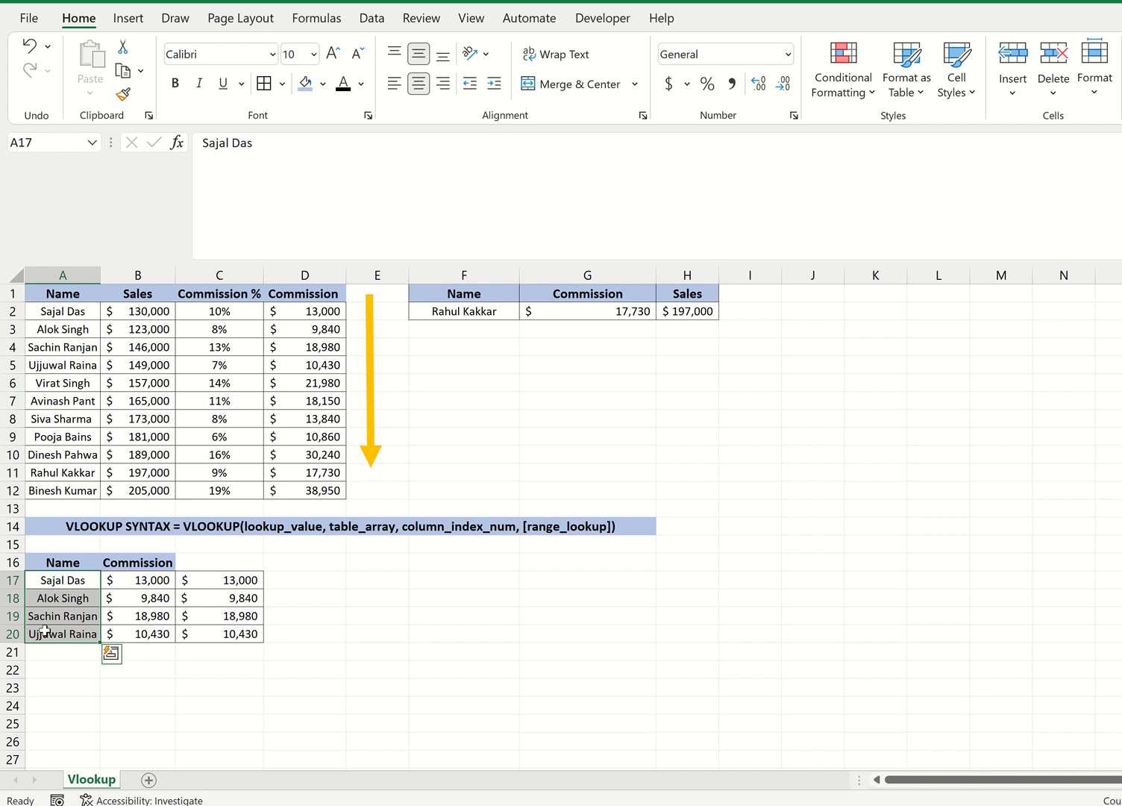
click(157, 561)
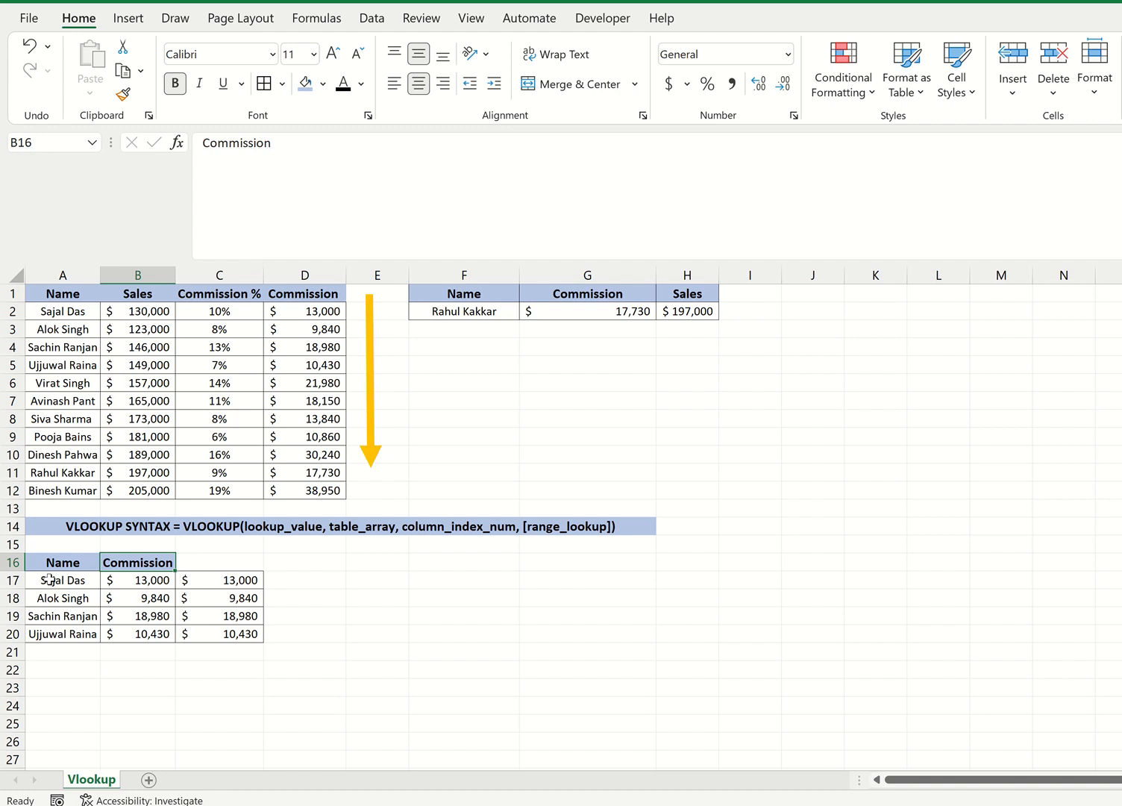
drag(49, 574, 48, 633)
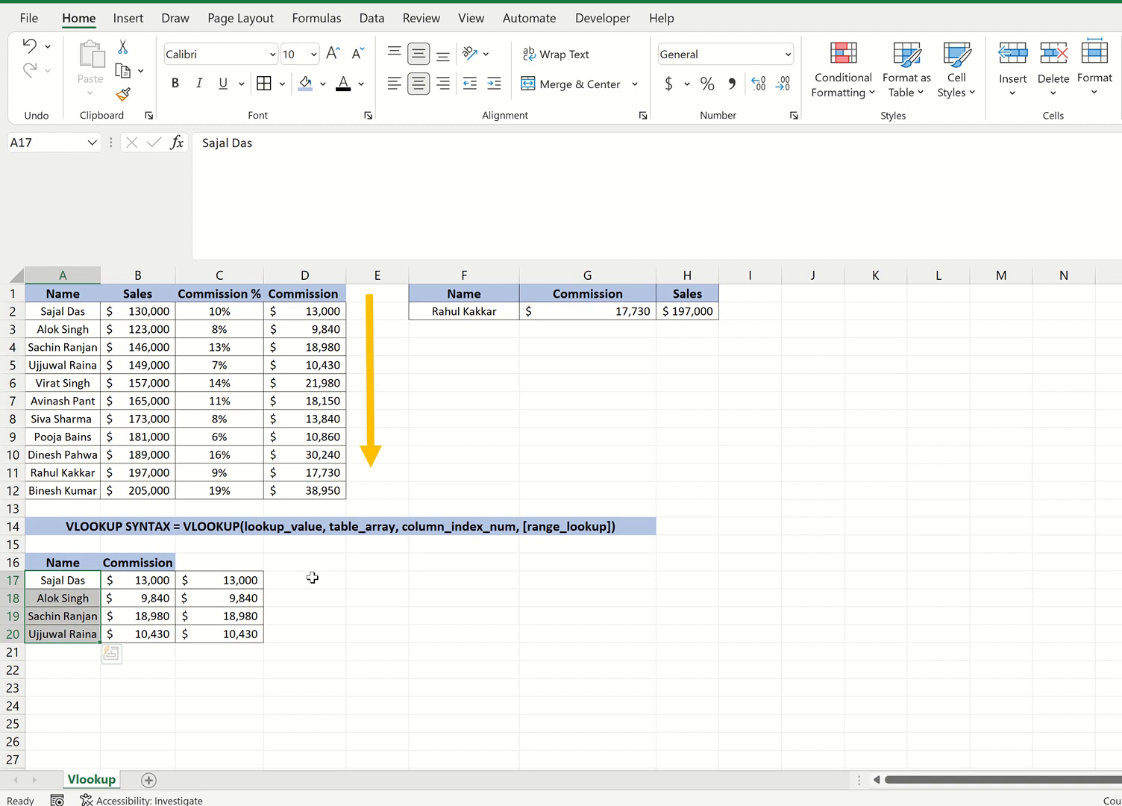
Enter =VLOOKUP(A17,A1:D12,4,0) in D17 to look up the commission for the name in A17
click(273, 581)
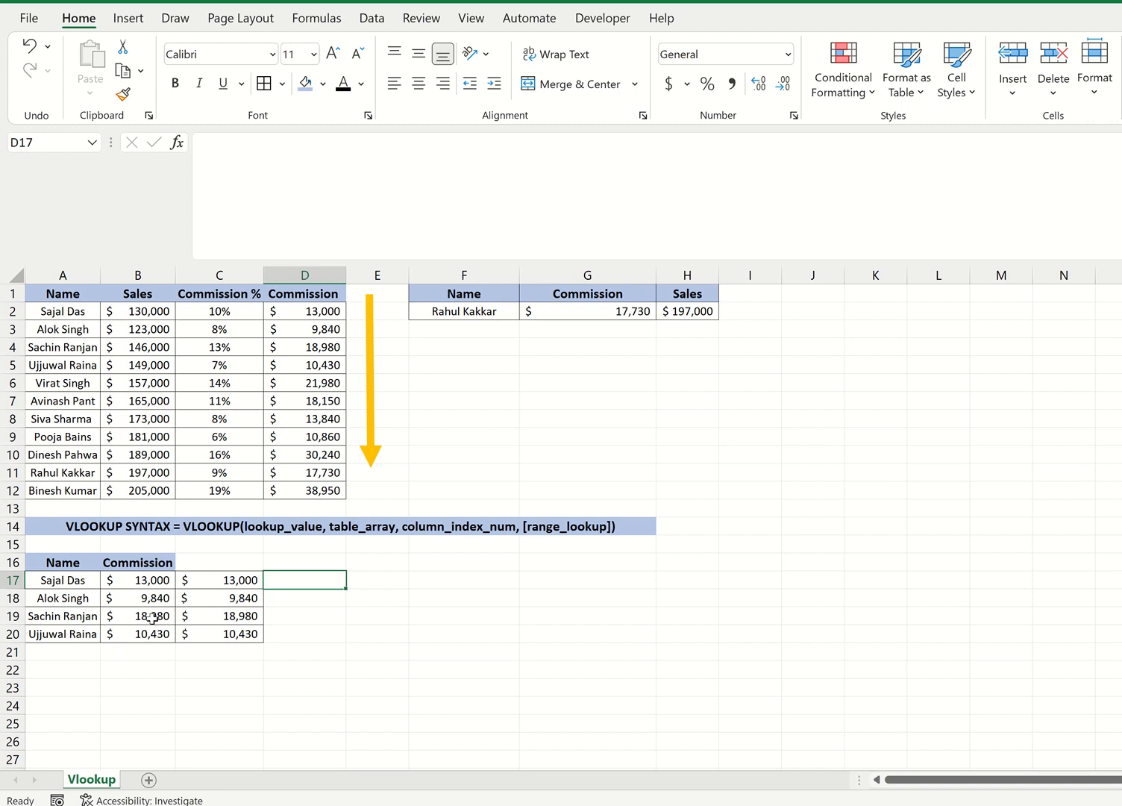
text(=vlo)
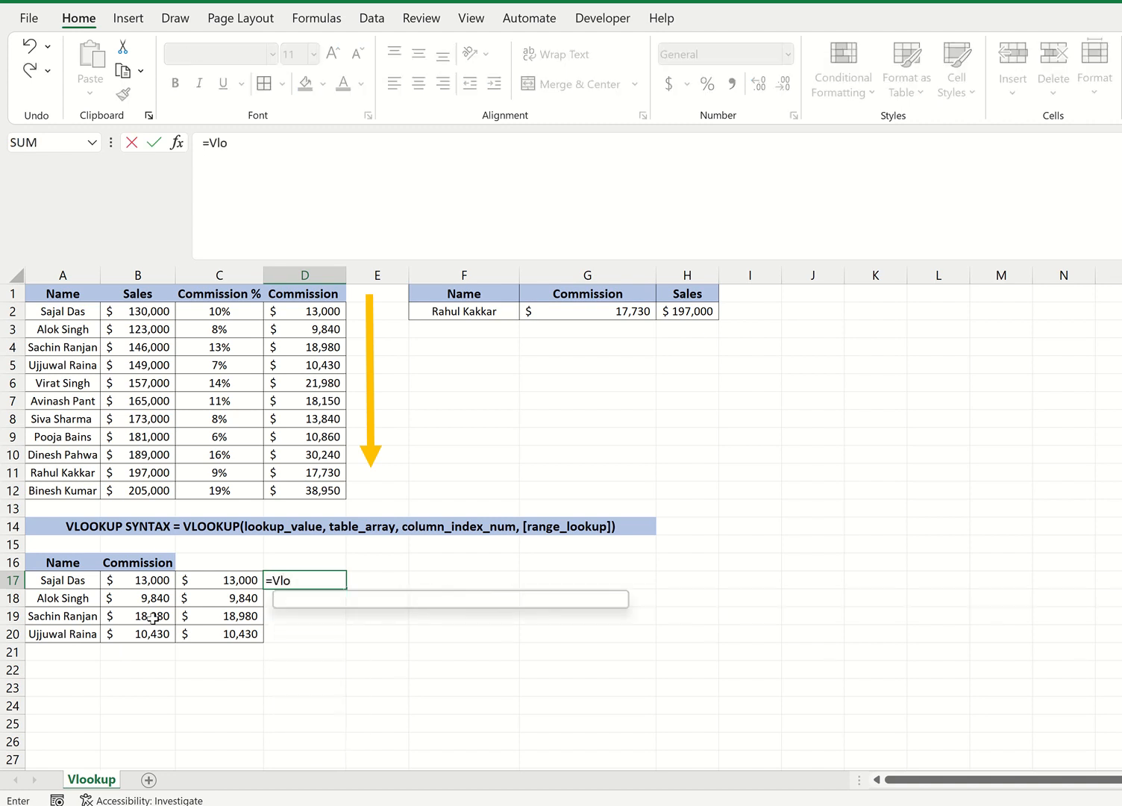
key(Tab)
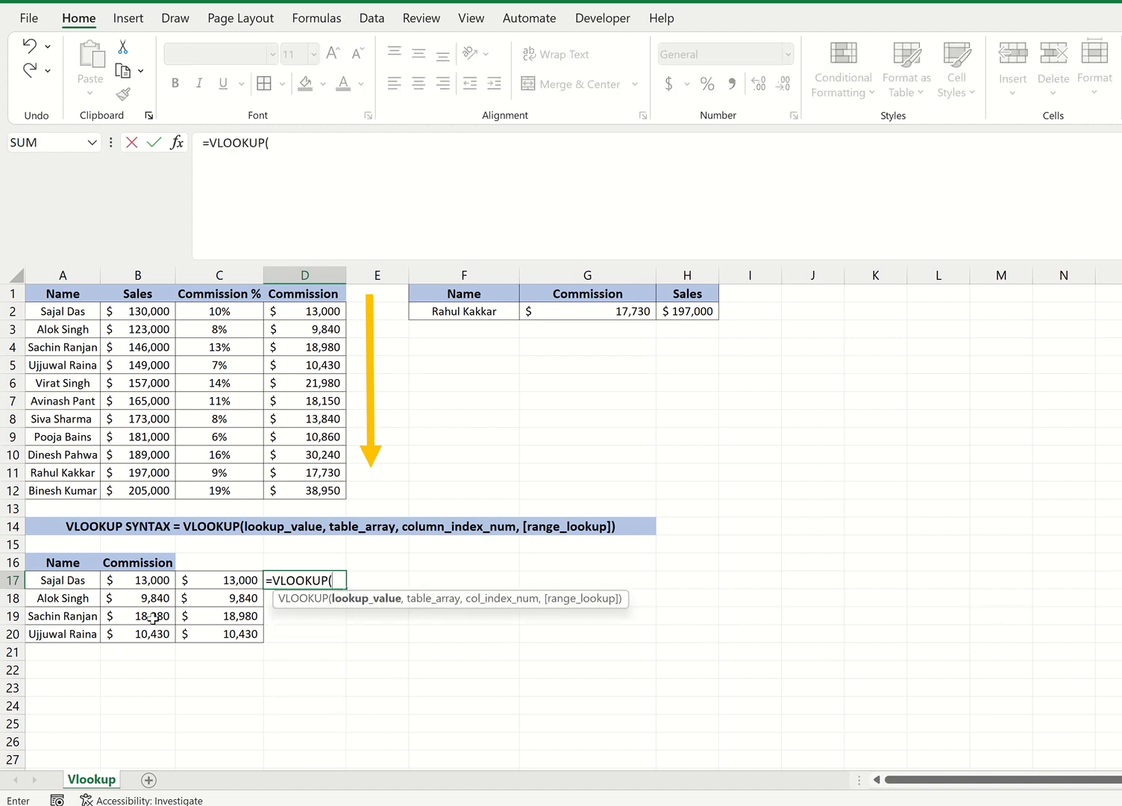
click(65, 582)
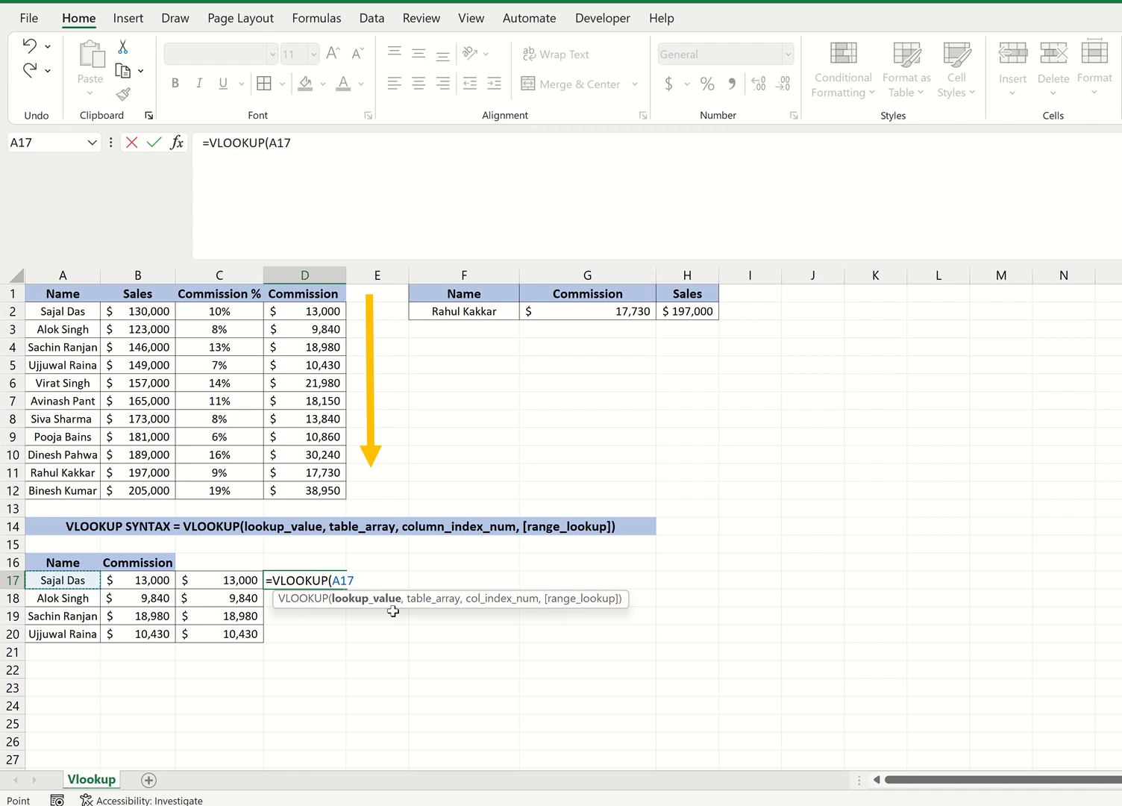
text(,)
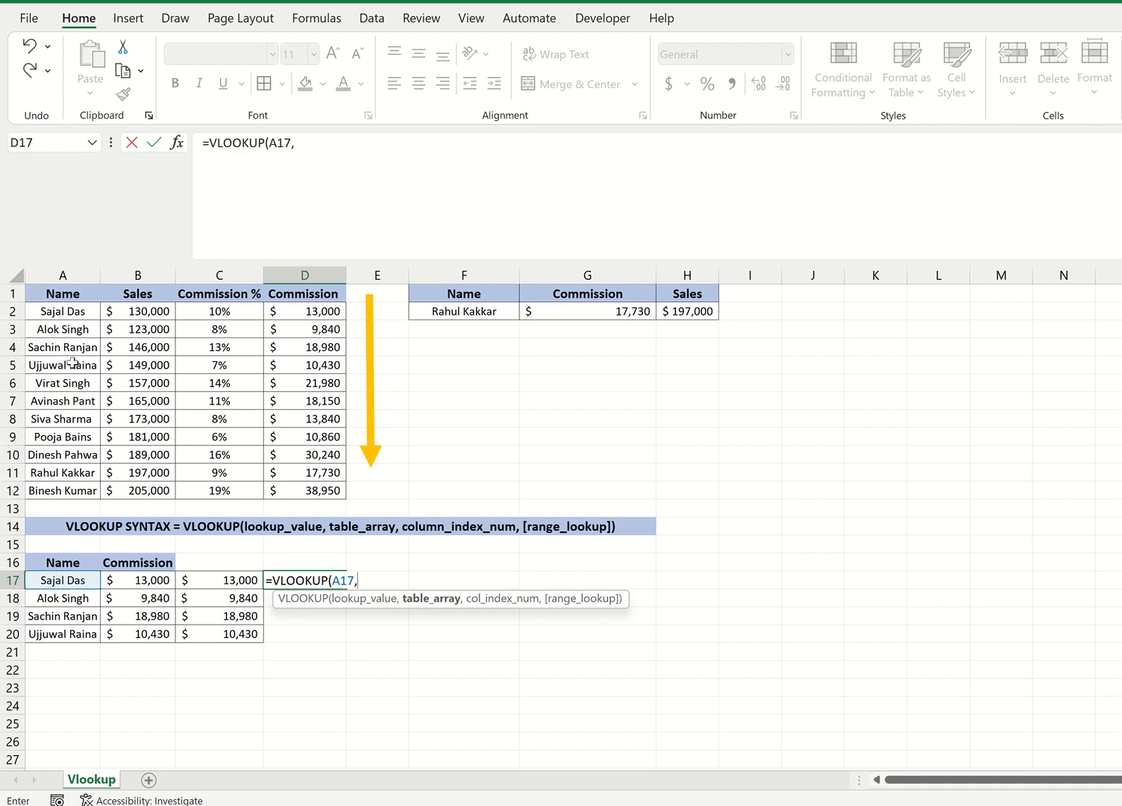
drag(48, 294, 309, 491)
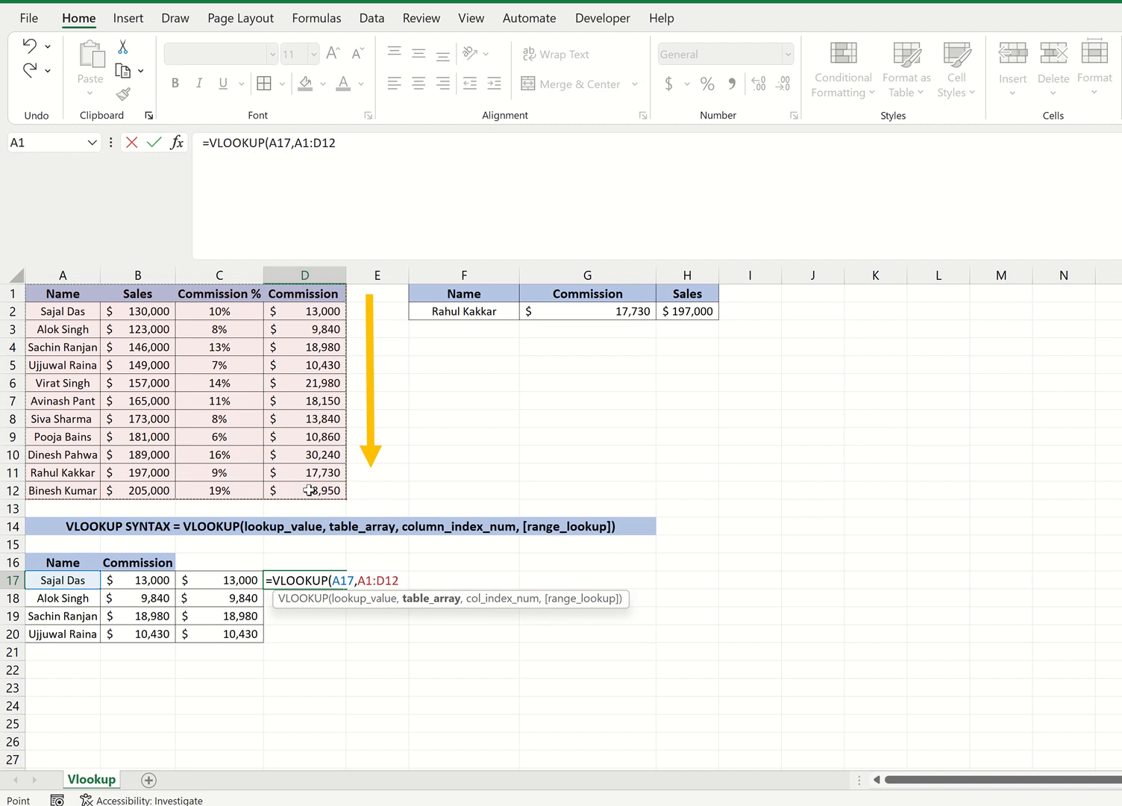
text(,)
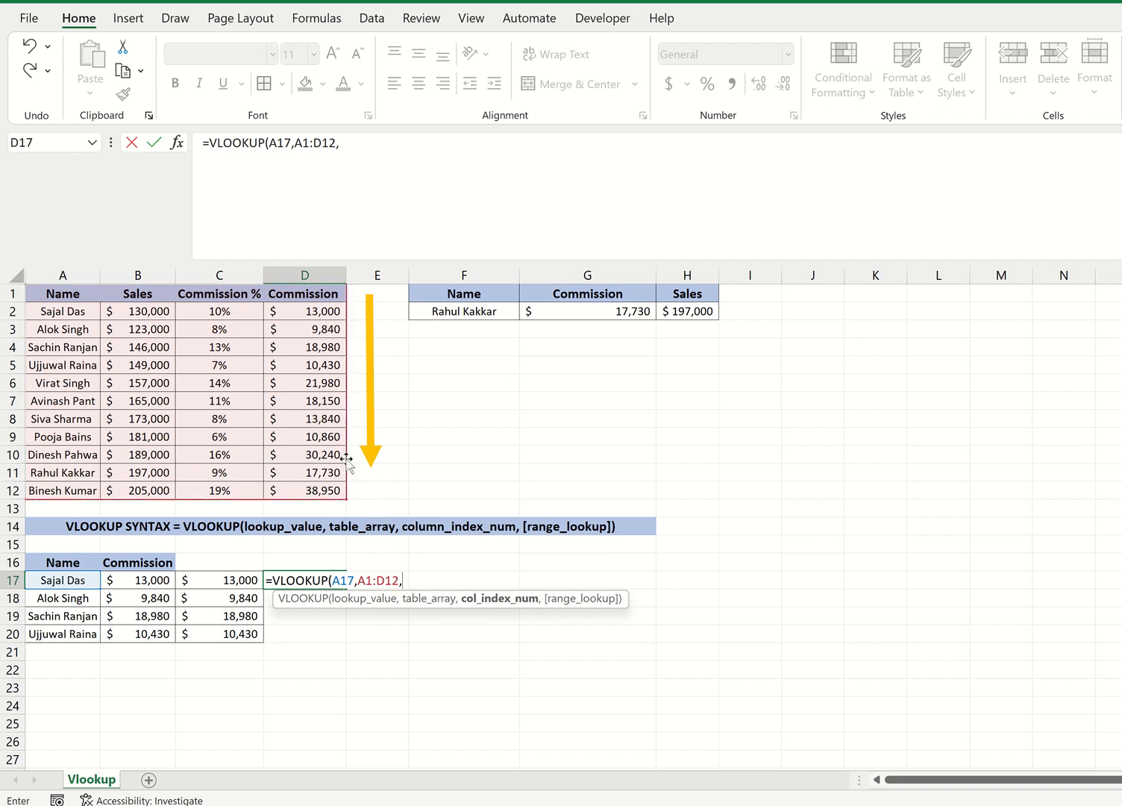
text(4)
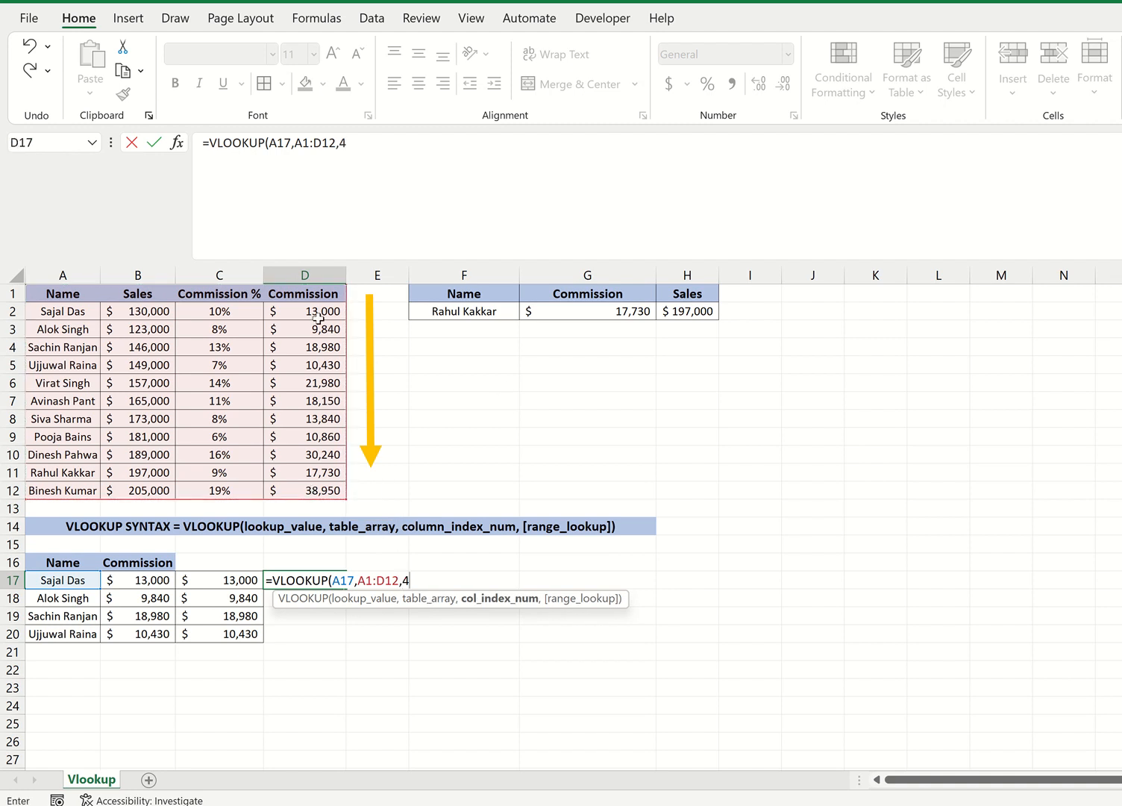
text(,)
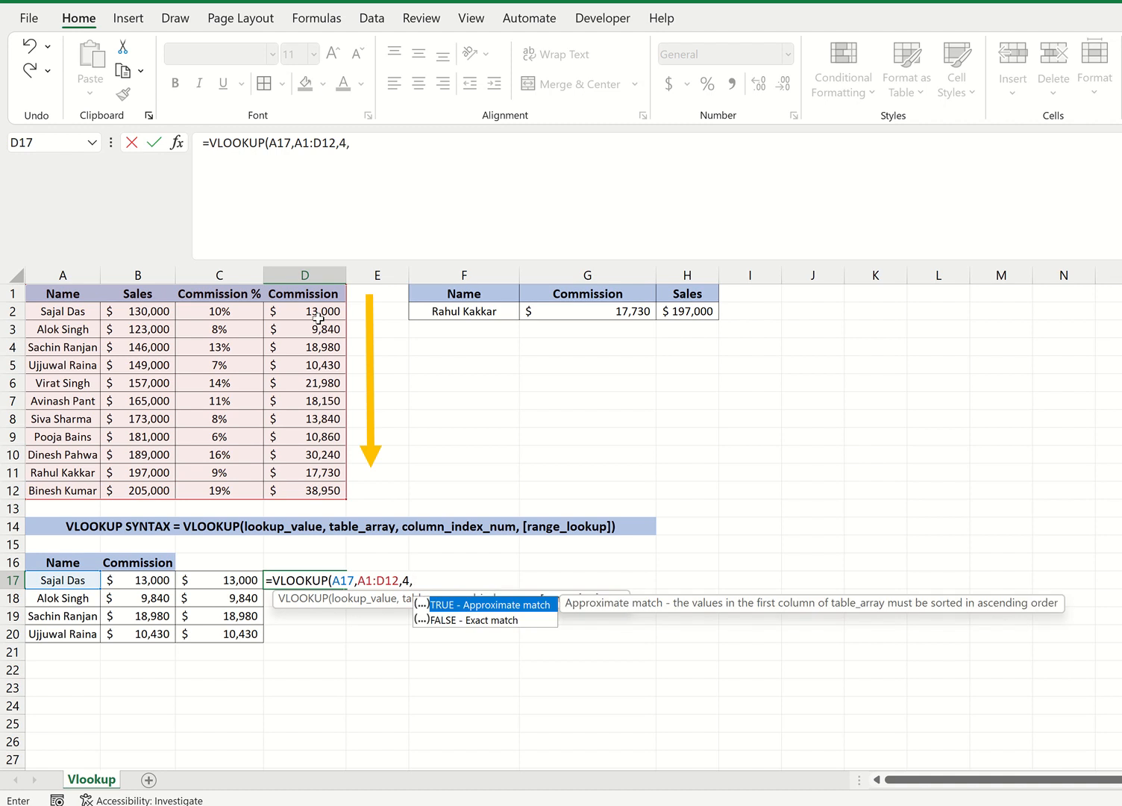
text(0))
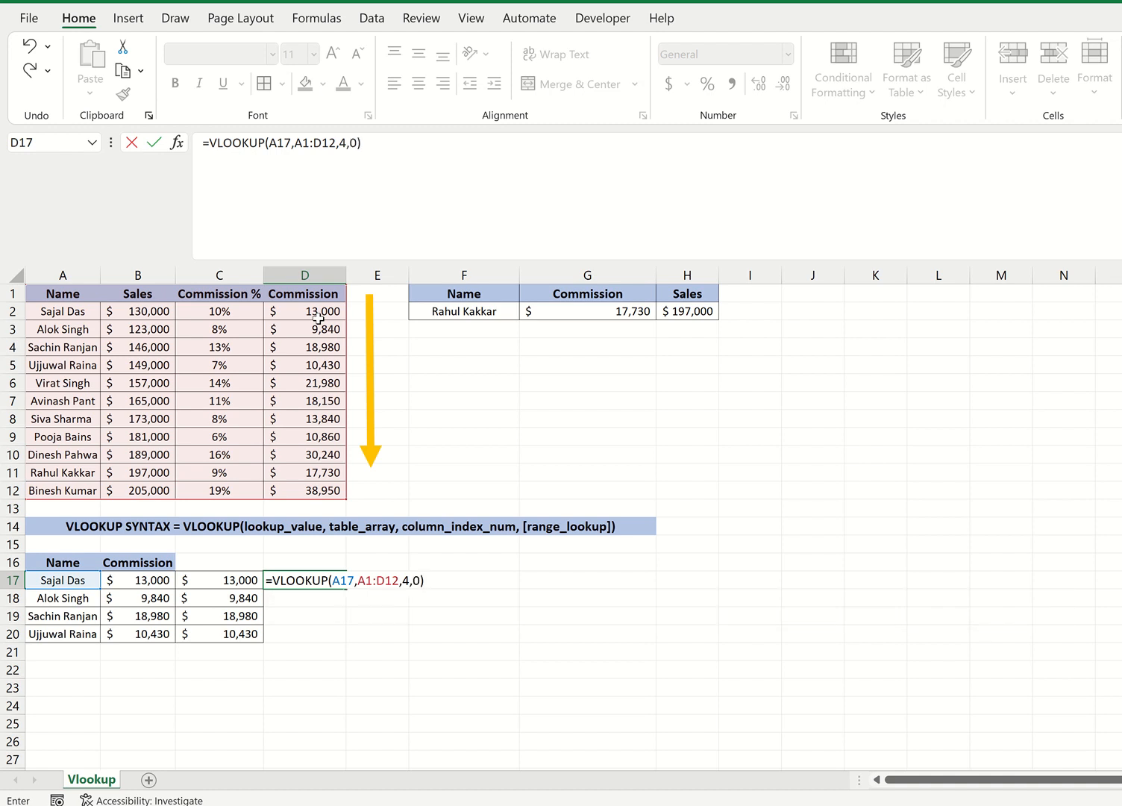
key(Return)
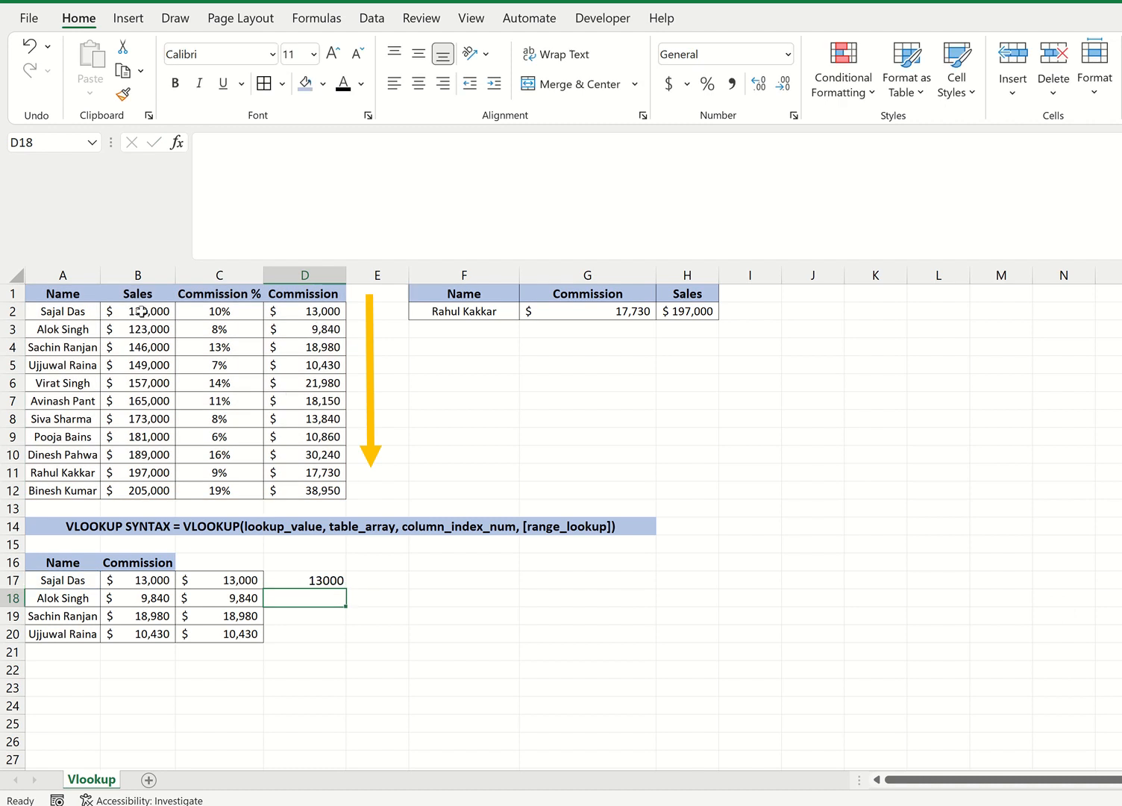
Copy the formatting of D2 onto D17 and fill its formula down through D20
click(283, 313)
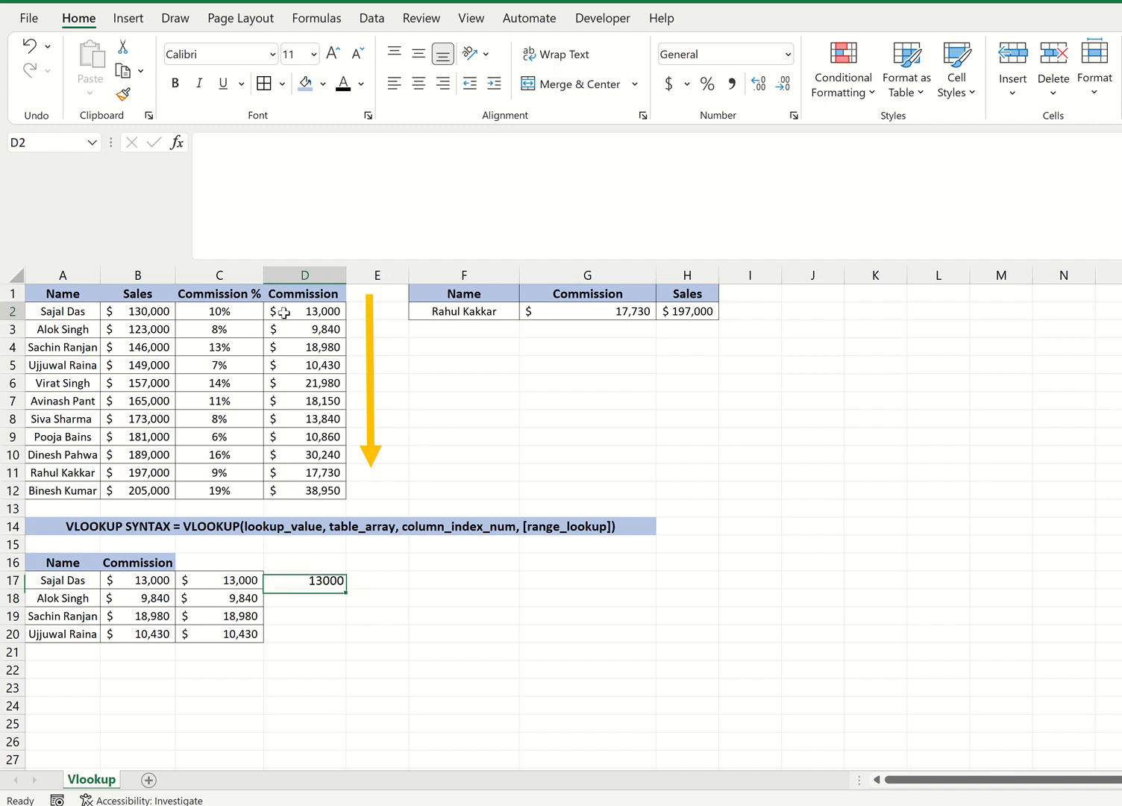
click(123, 96)
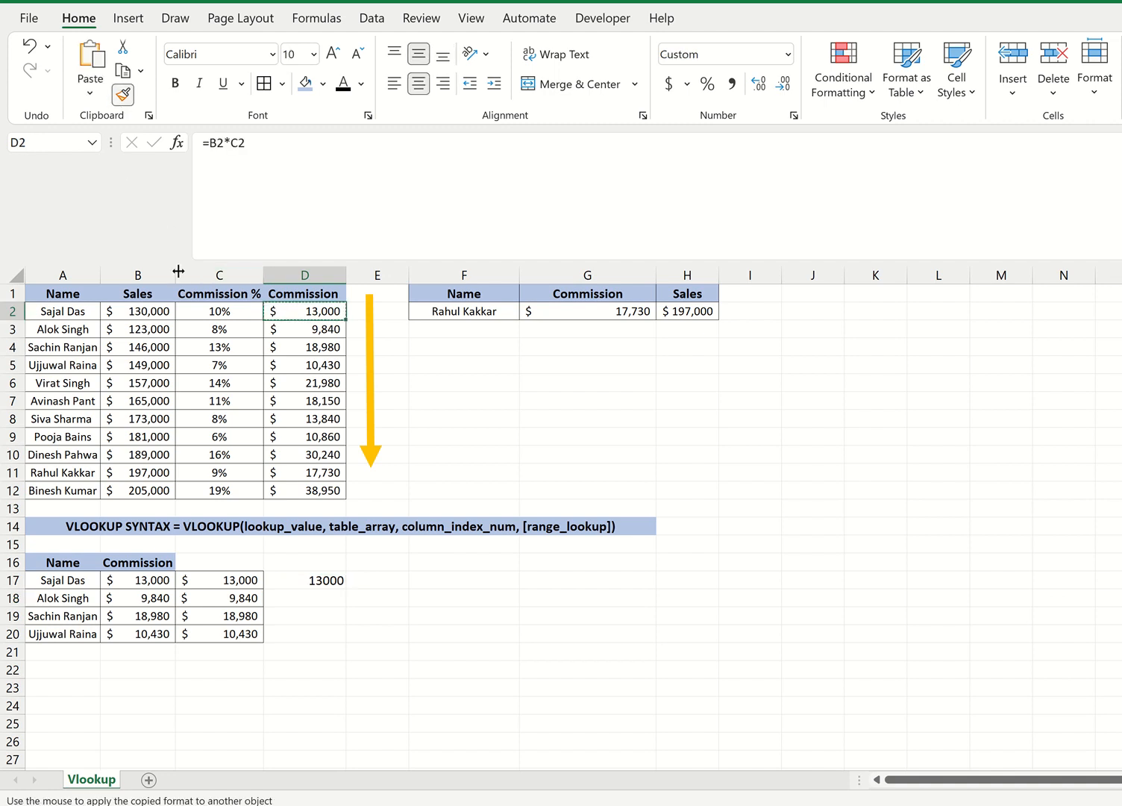
click(310, 583)
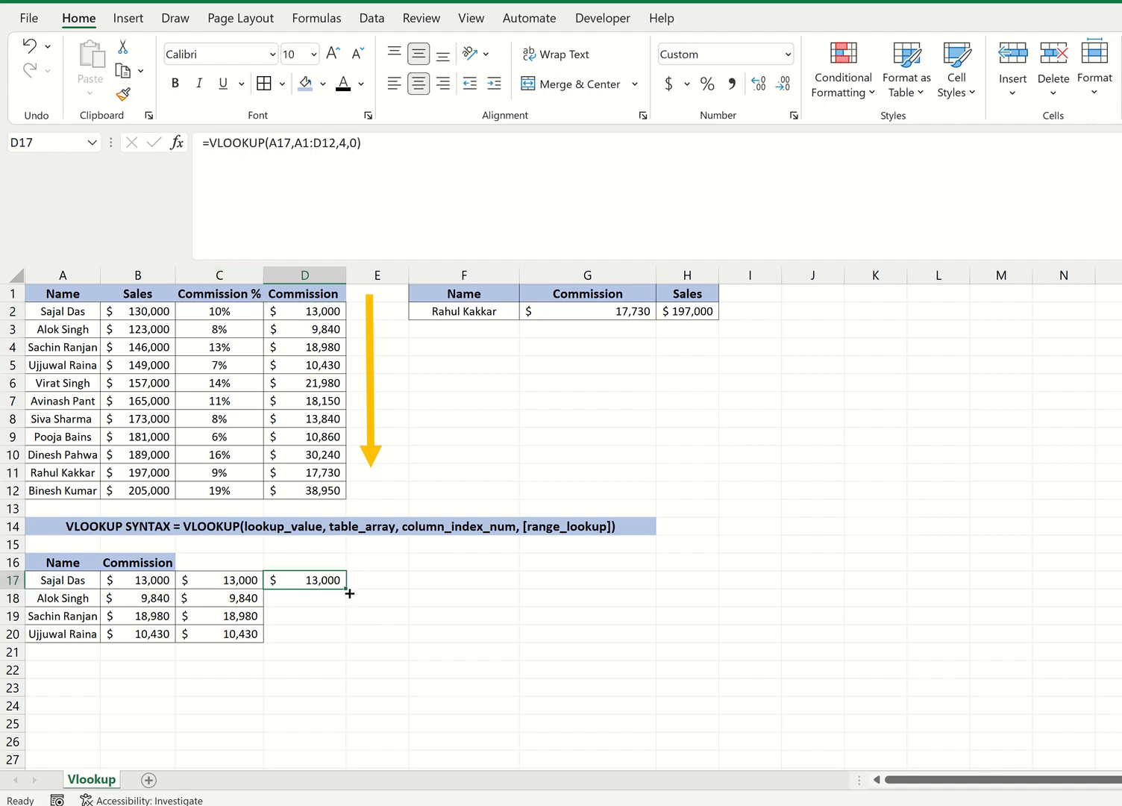
drag(348, 593, 354, 644)
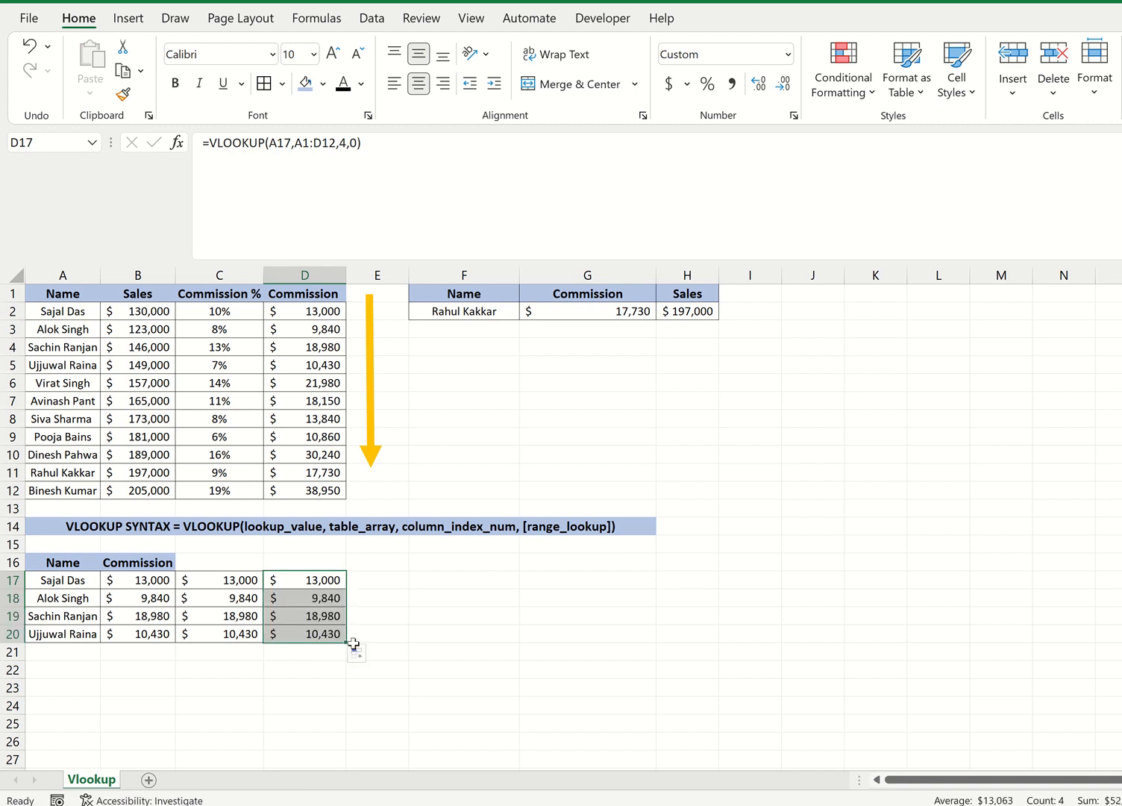
click(497, 416)
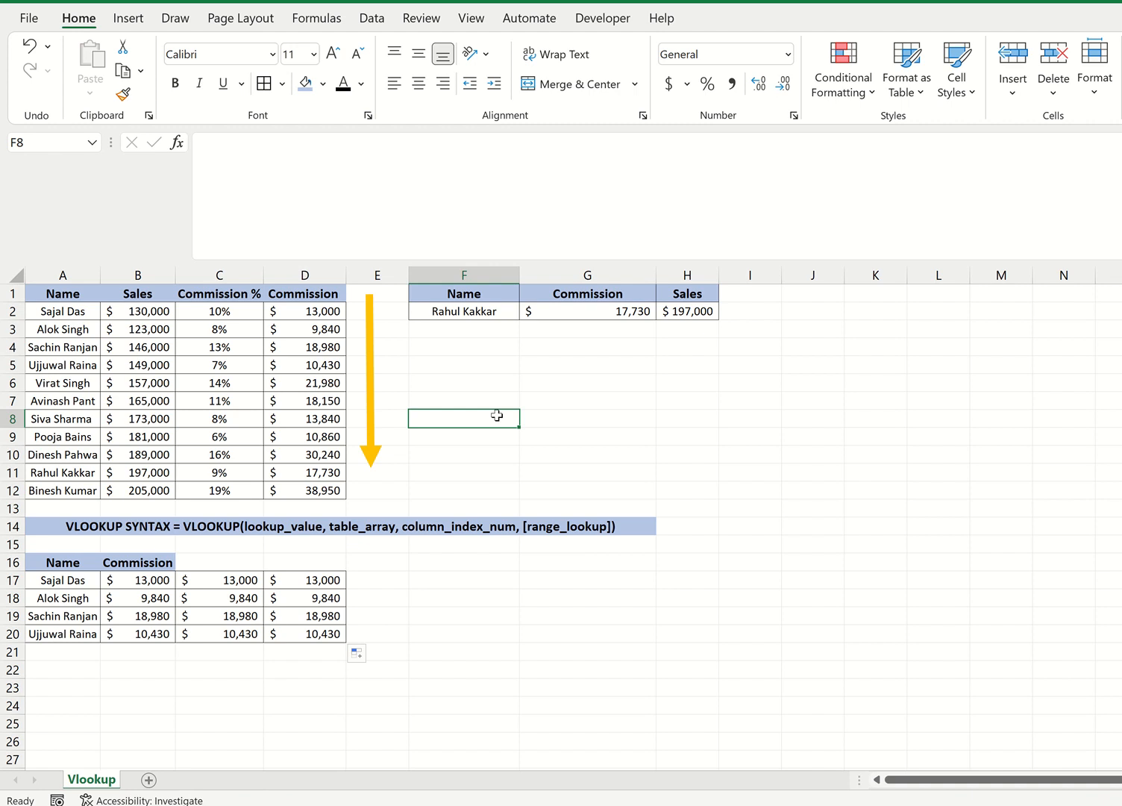
Set the lookup name in F2 to the person listed in row 7 of the source table
click(487, 310)
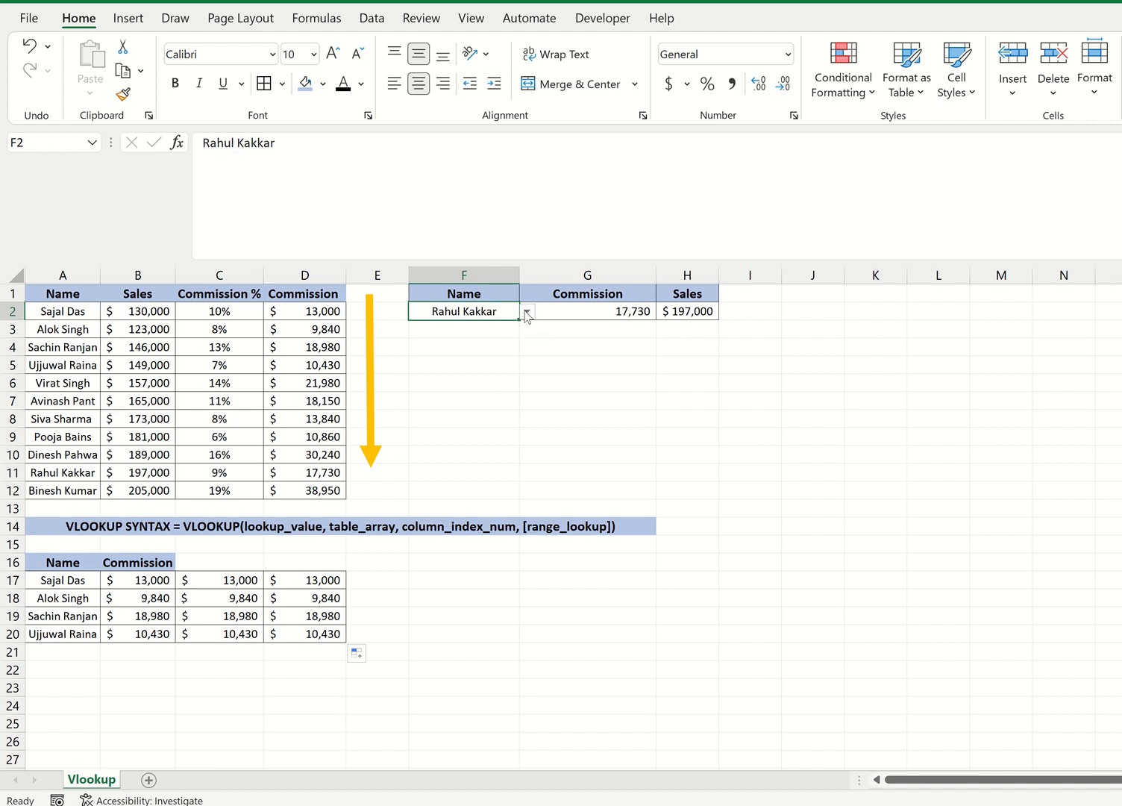
click(526, 312)
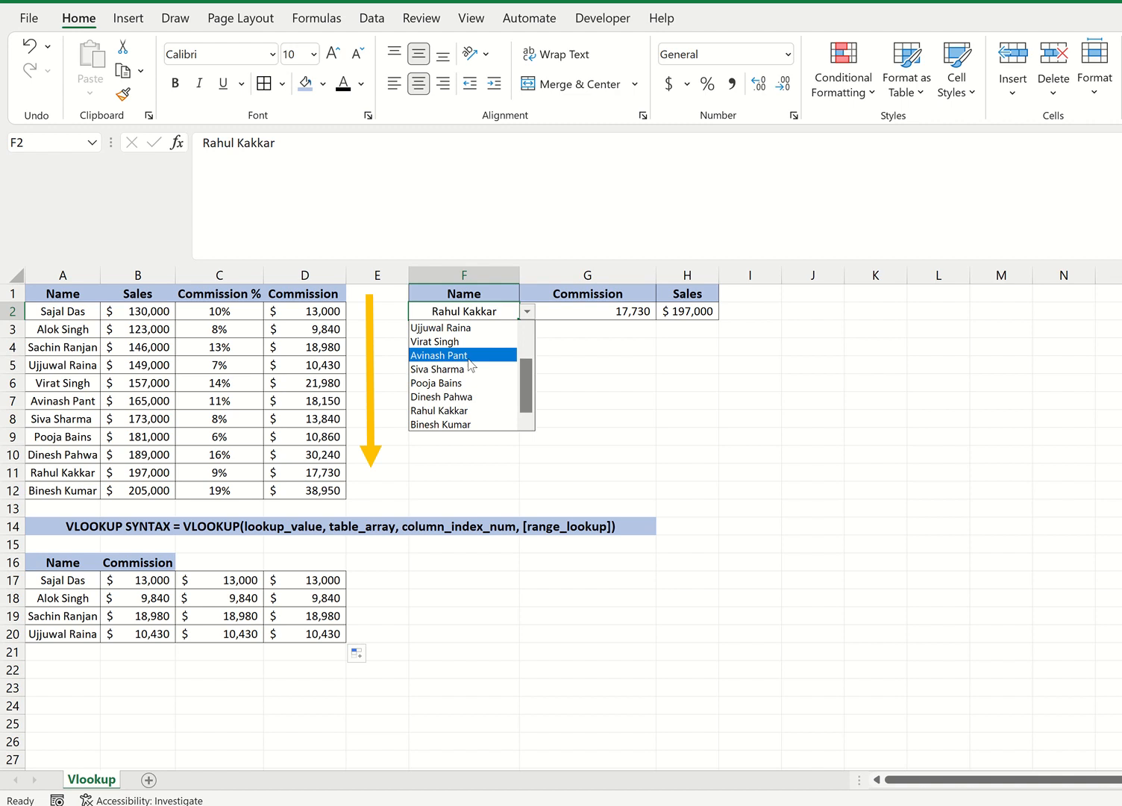
click(467, 357)
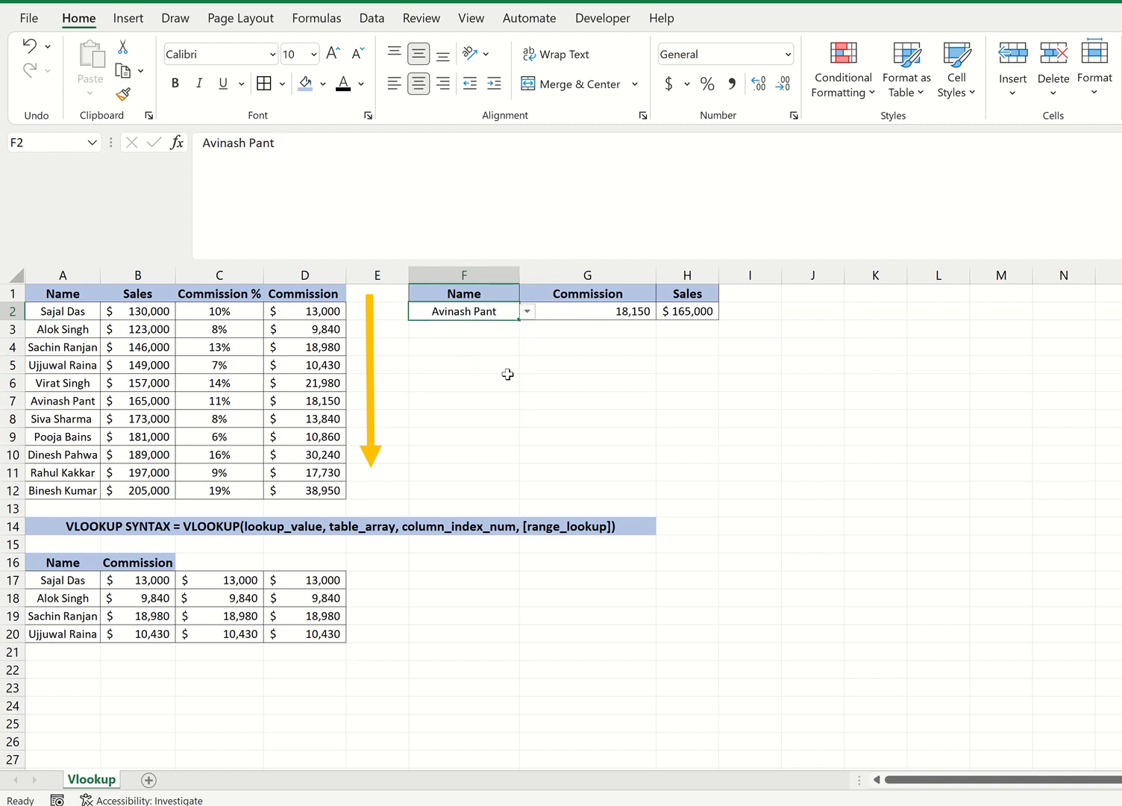
Inspect the VLOOKUP portion of the IFERROR formula in the Commission cell G2, leaving the formula unedited
click(599, 312)
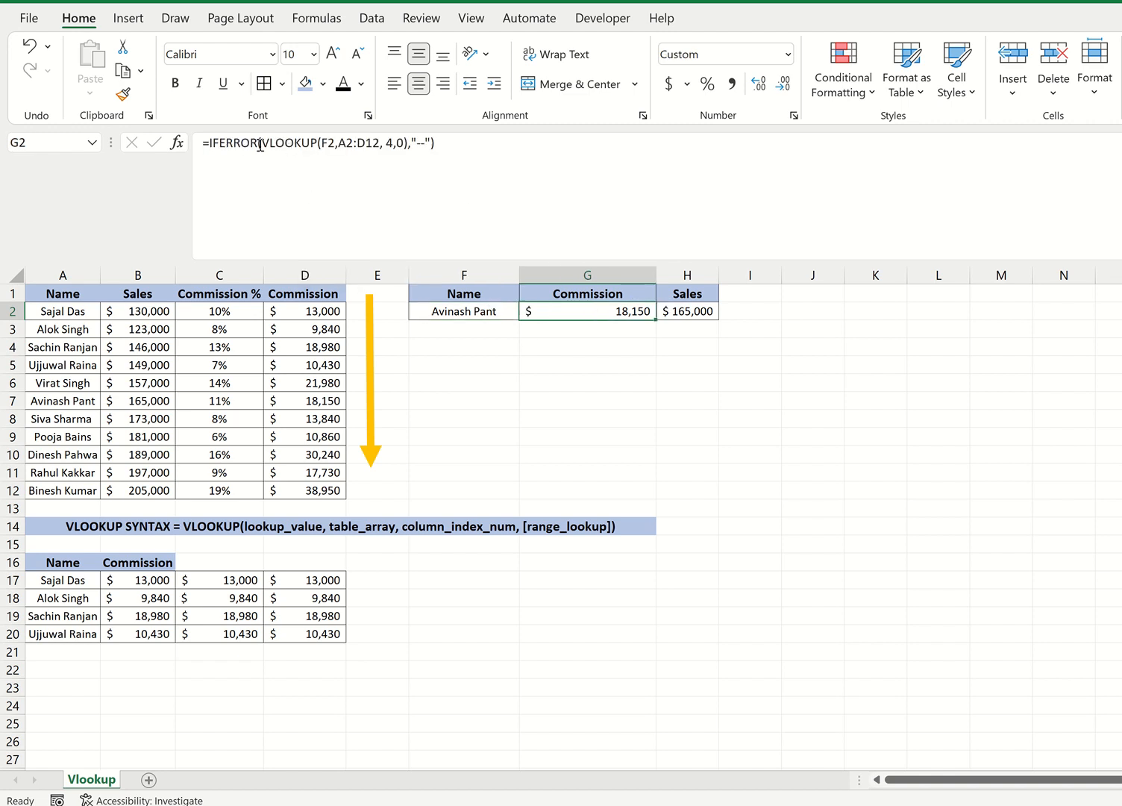
drag(258, 143, 416, 144)
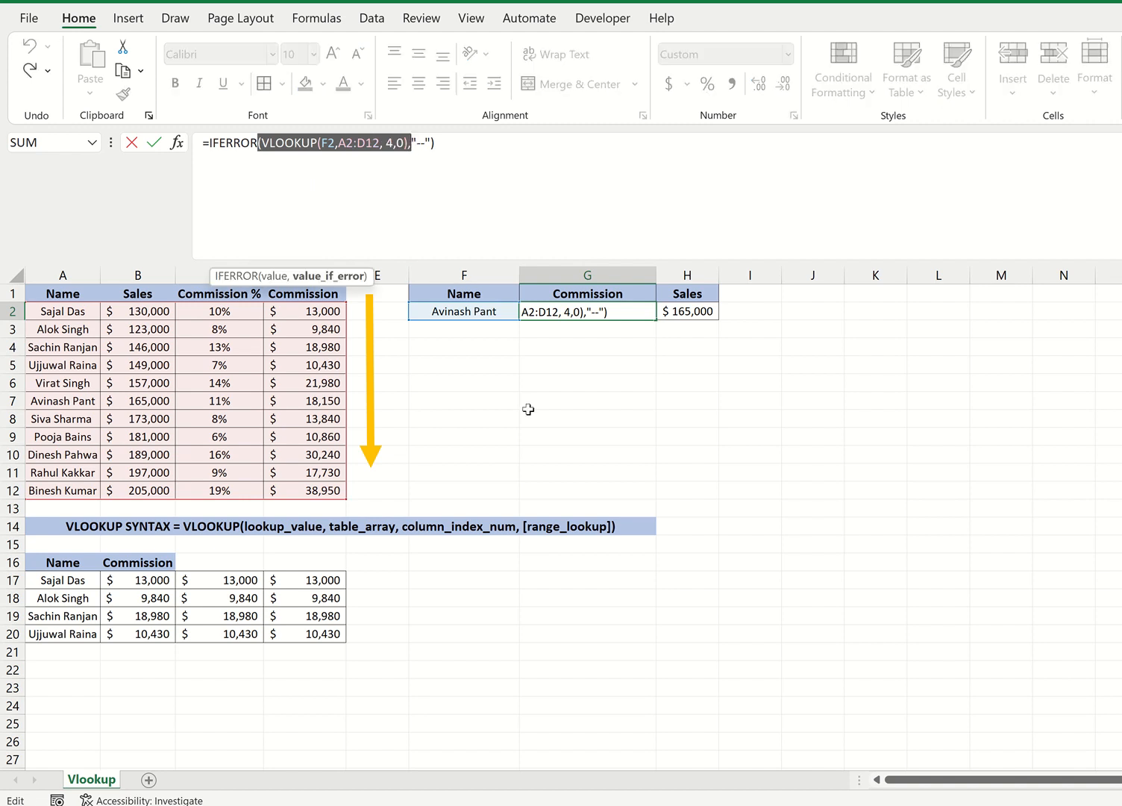
key(Escape)
Change the lookup name in F2 to the person listed in row 9 of the source table
click(478, 313)
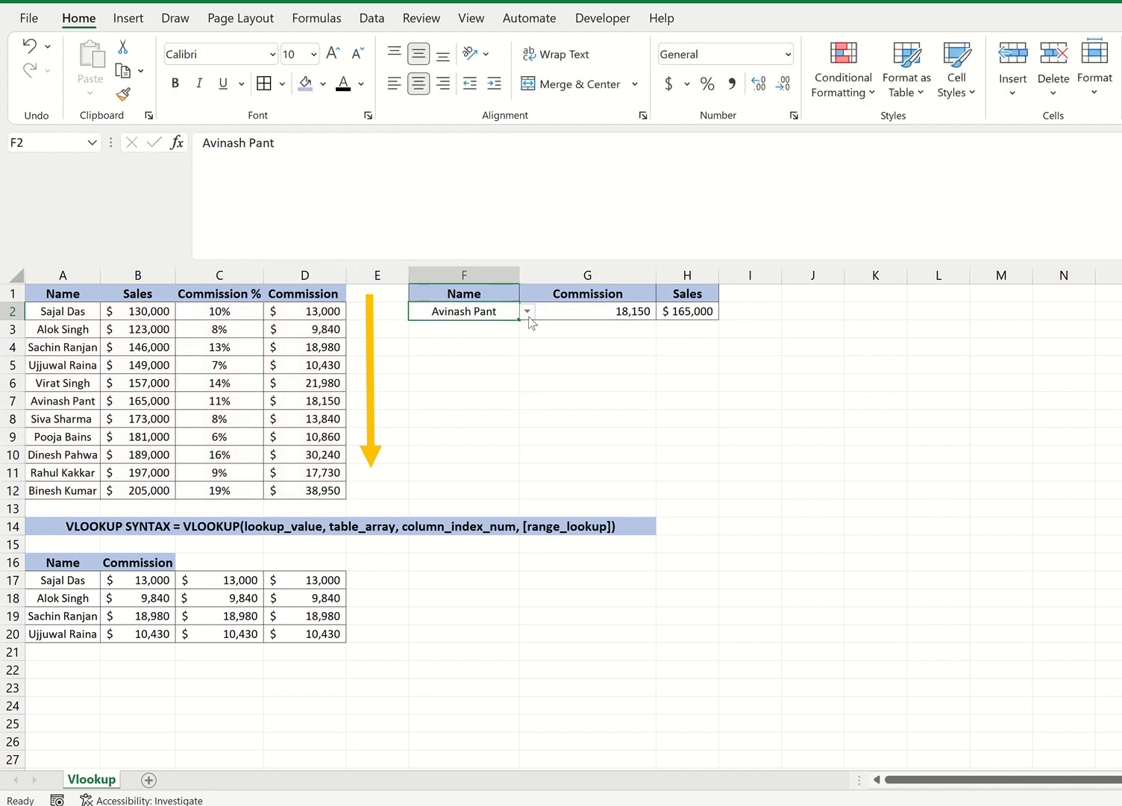
click(527, 313)
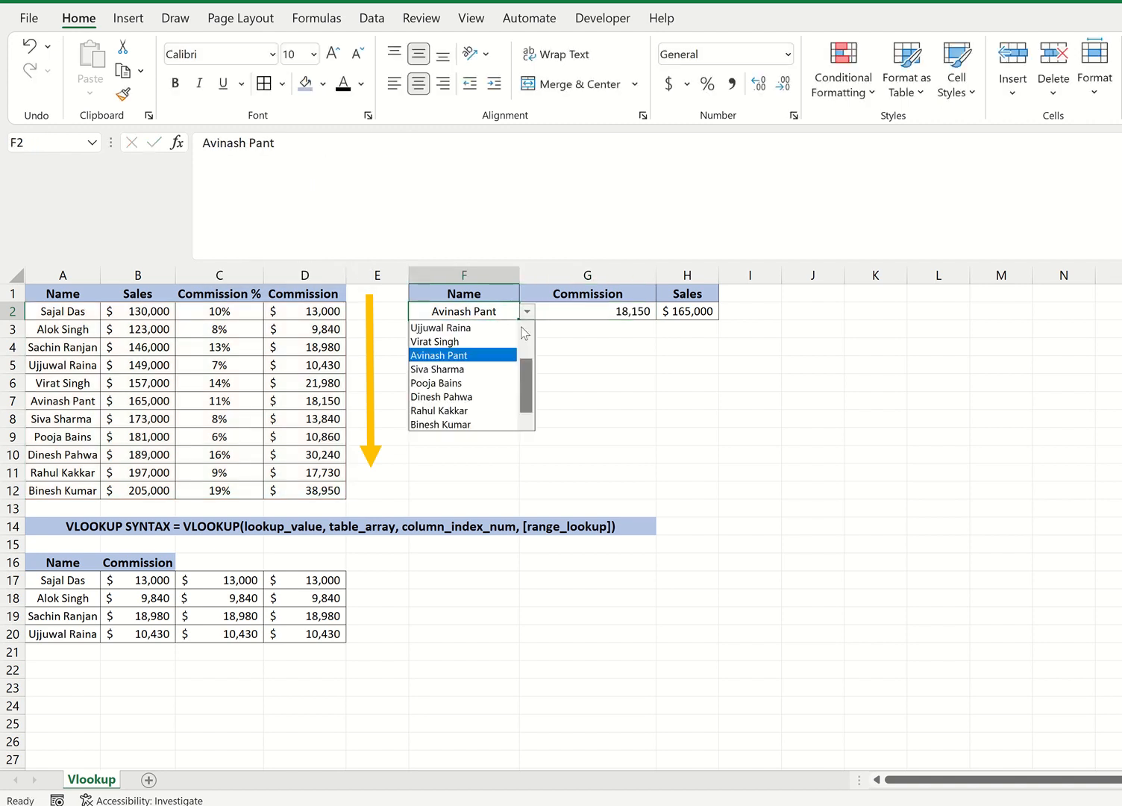
click(470, 382)
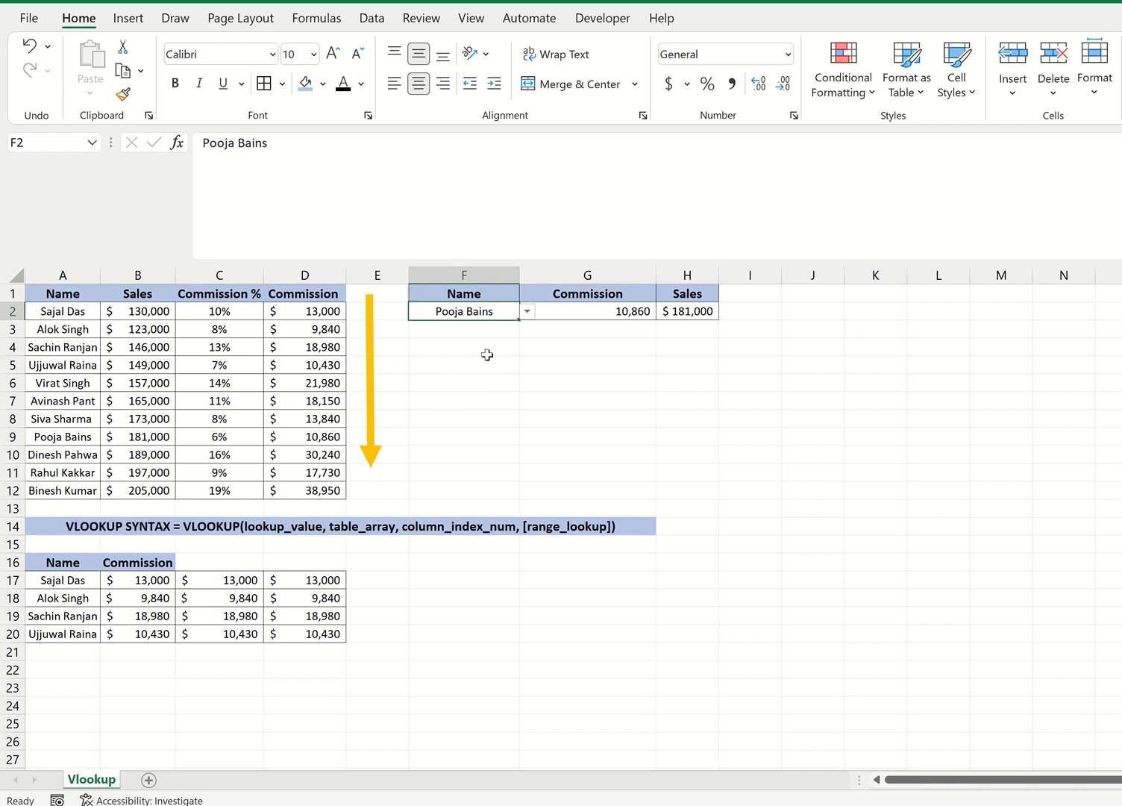
mouse_move(562, 2)
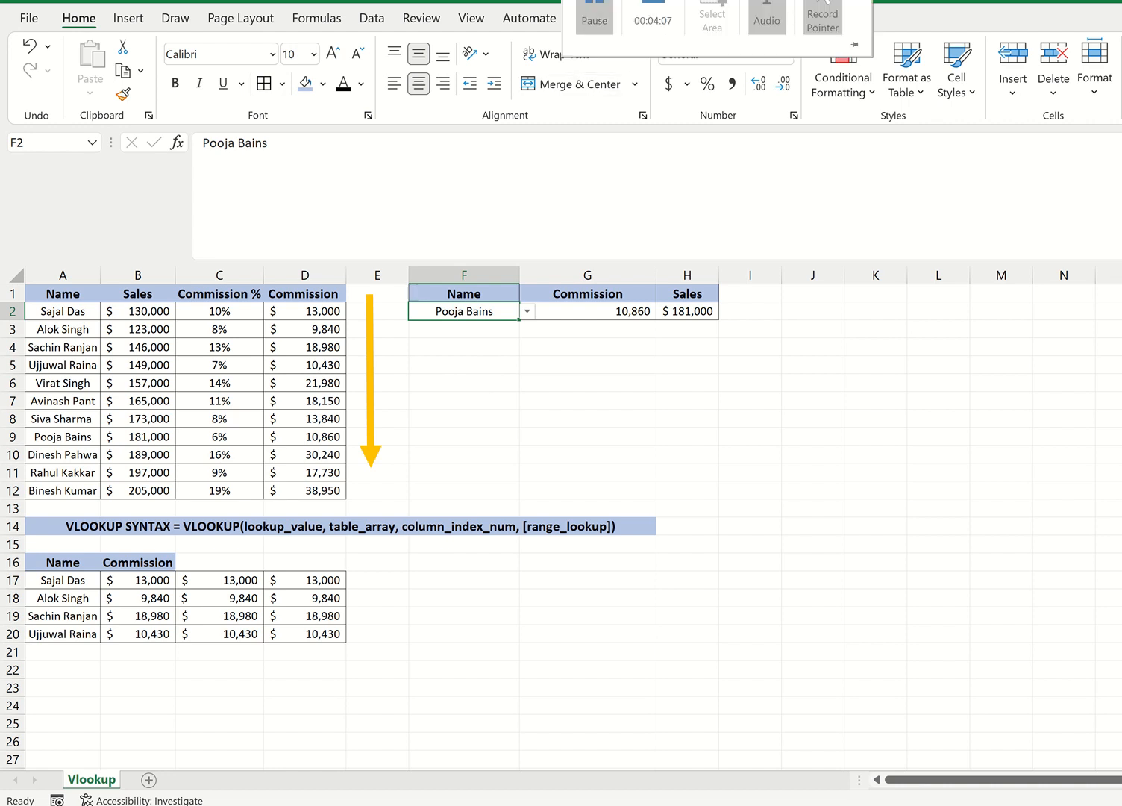